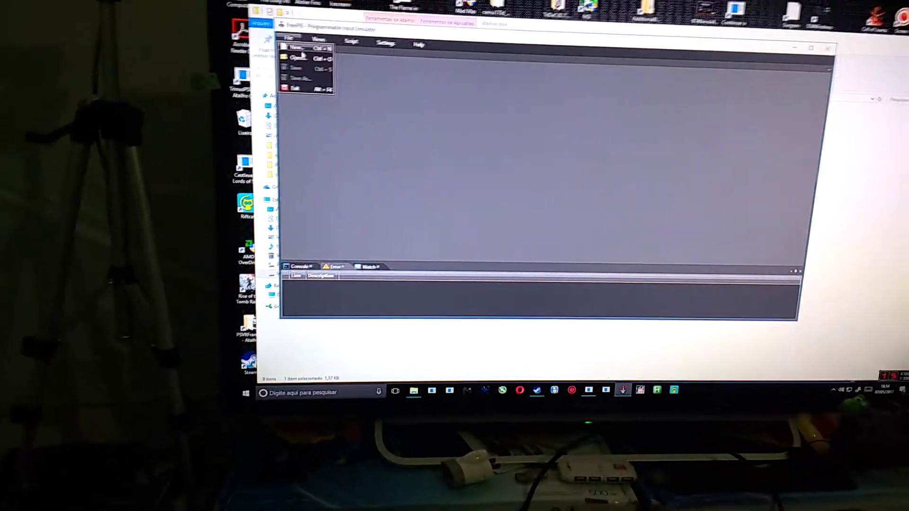
# Step: Load 'freepie example script.py' in FreePIE, check the Script menu, and bring up the shortcuts folder
pyautogui.click(306, 45)
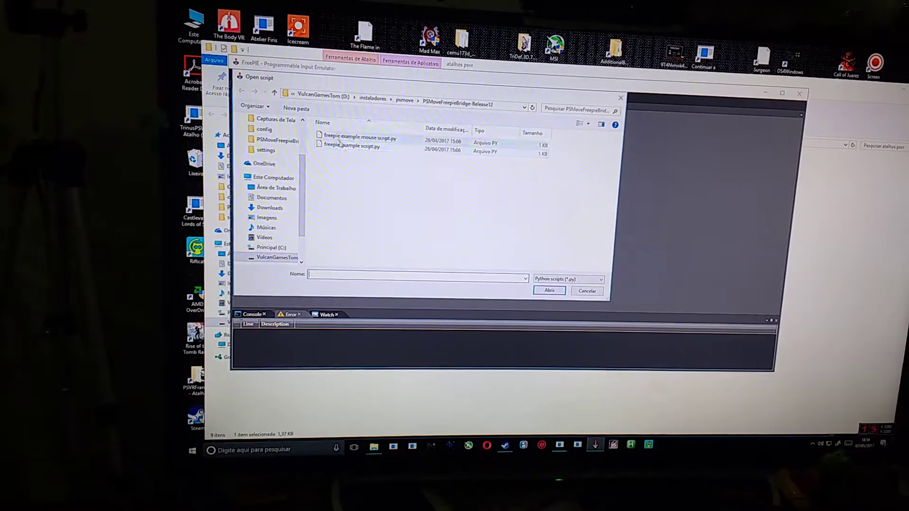
pyautogui.doubleClick(344, 150)
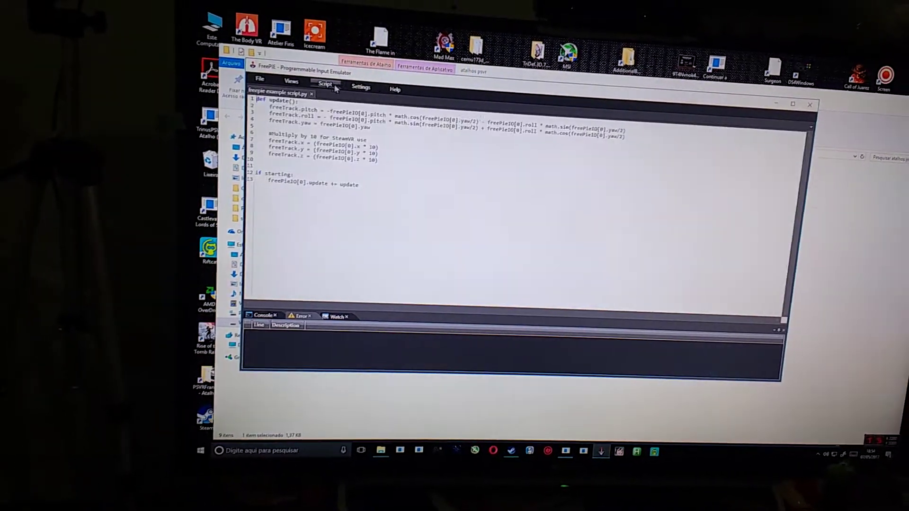
pyautogui.click(319, 89)
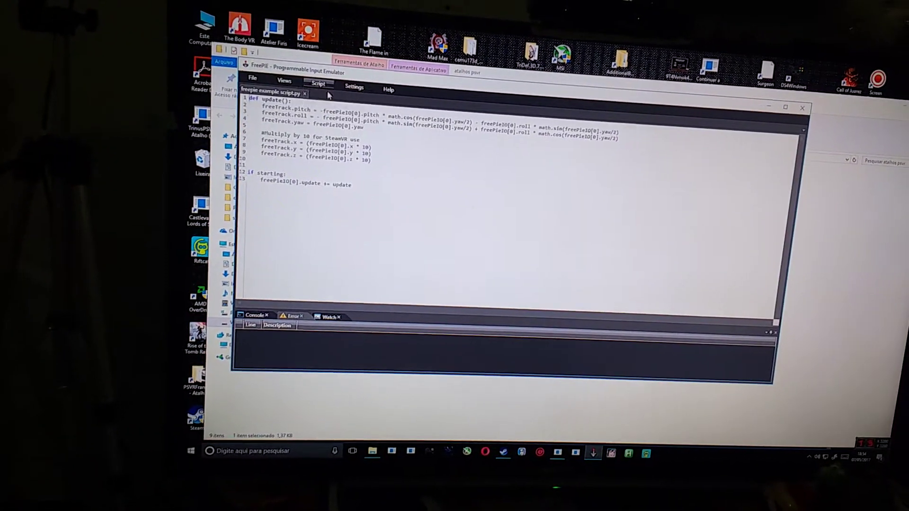
pyautogui.click(507, 387)
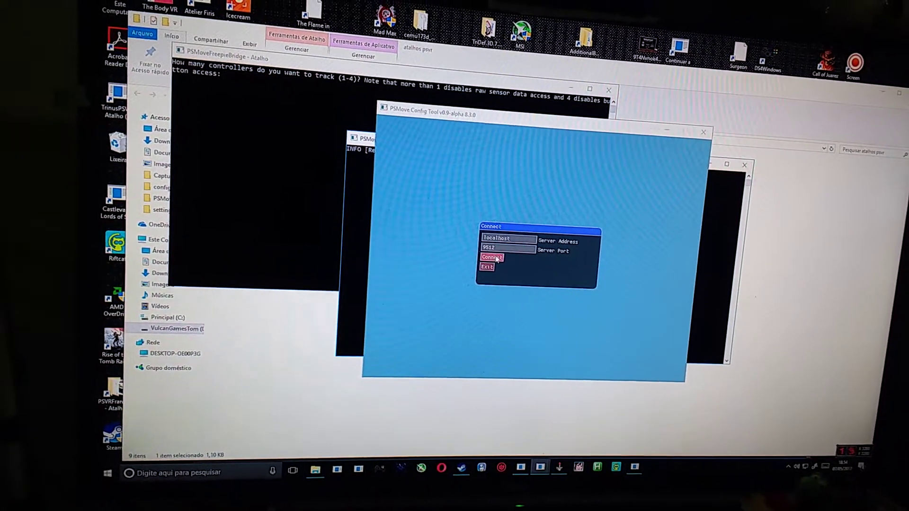
# Step: Connect PSMove Config Tool to the local service and begin the Tracker Settings colour calibration
pyautogui.click(497, 259)
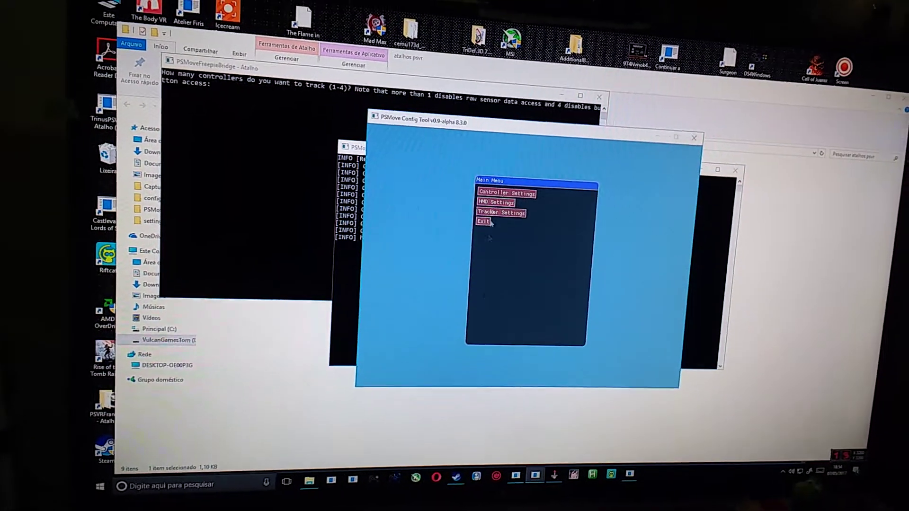
pyautogui.click(528, 205)
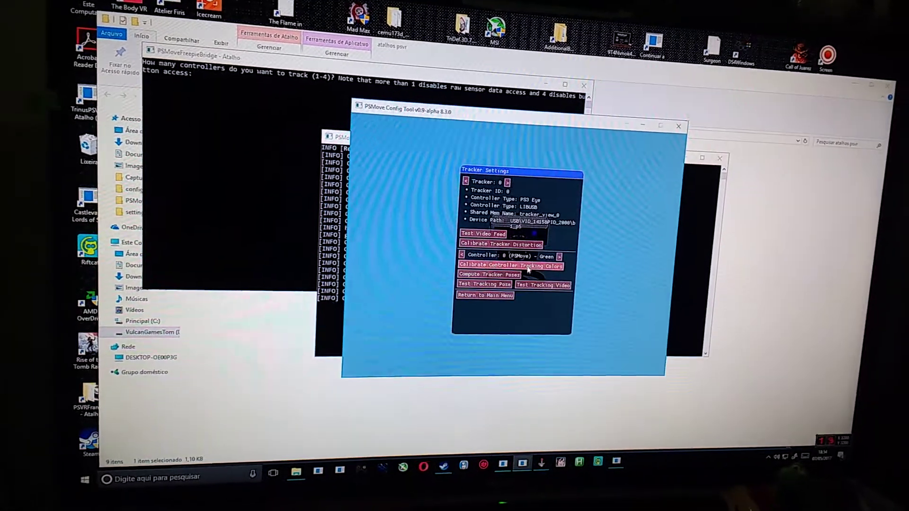
pyautogui.click(525, 263)
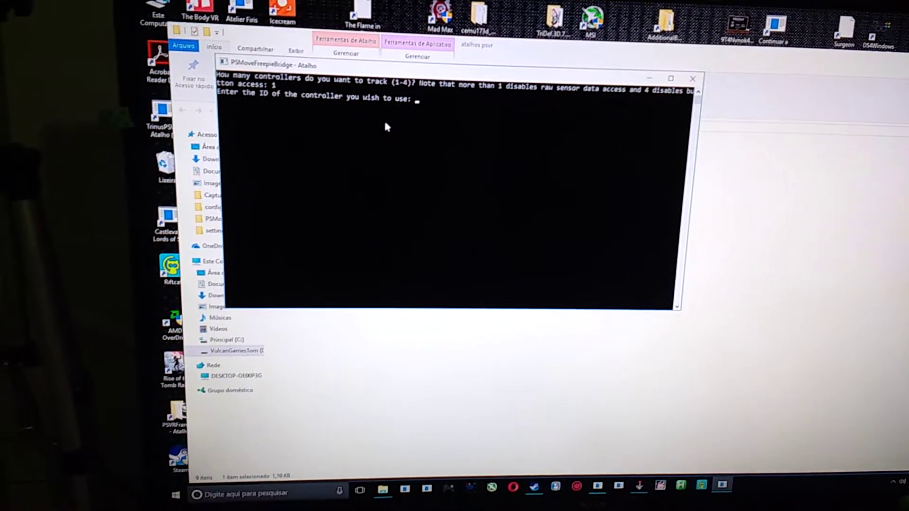
pyautogui.write('1')
# Step: Submit controller ID 1 at the PSMoveFreepieBridge prompt
pyautogui.press('Return')
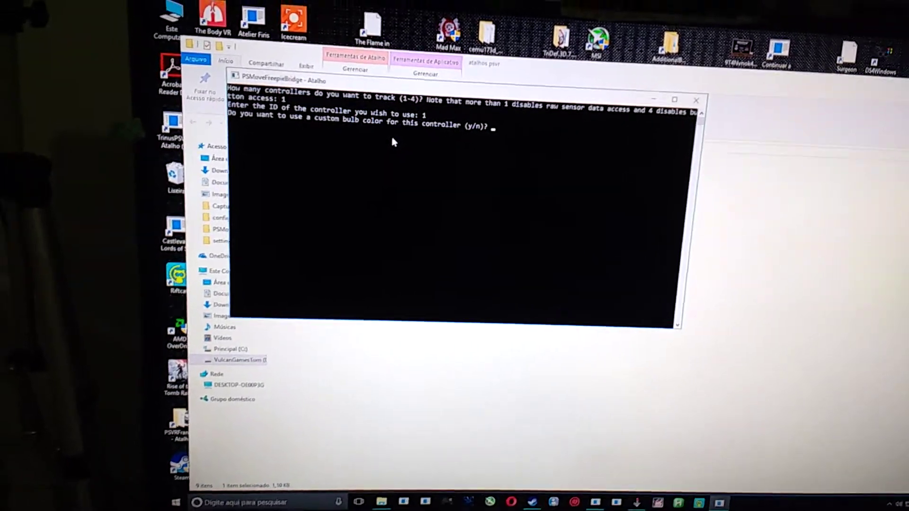
pyautogui.write('n')
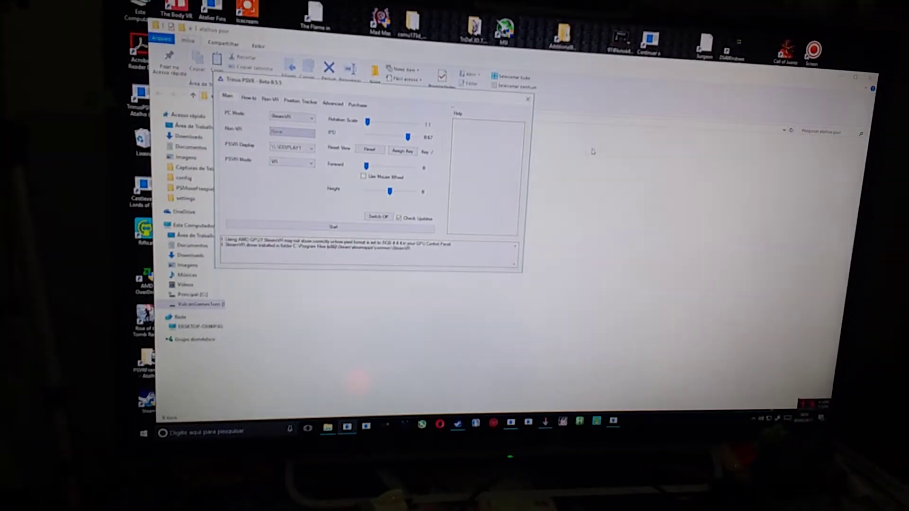
# Step: Close Trinus PSVR, relaunch it from the taskbar, and return to its main settings
pyautogui.click(532, 102)
pyautogui.click(380, 412)
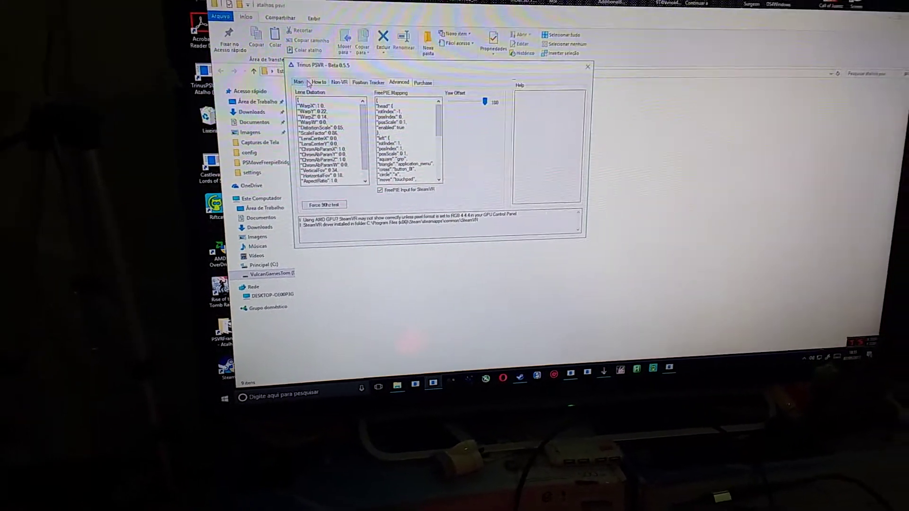
pyautogui.click(299, 82)
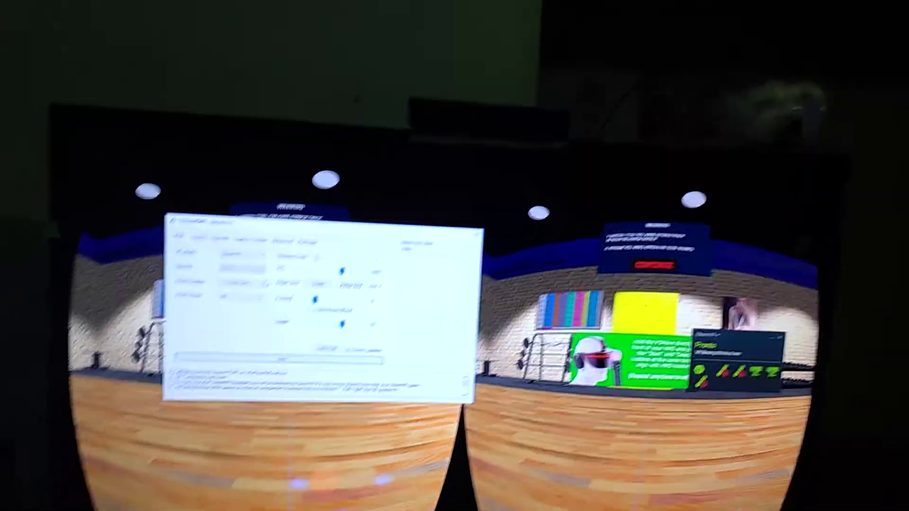
# Step: Show thumbnails of Trinus PSVR, FreePIE, Steam and other open windows with Alt+Tab
pyautogui.hotkey('alt', 'Tab')
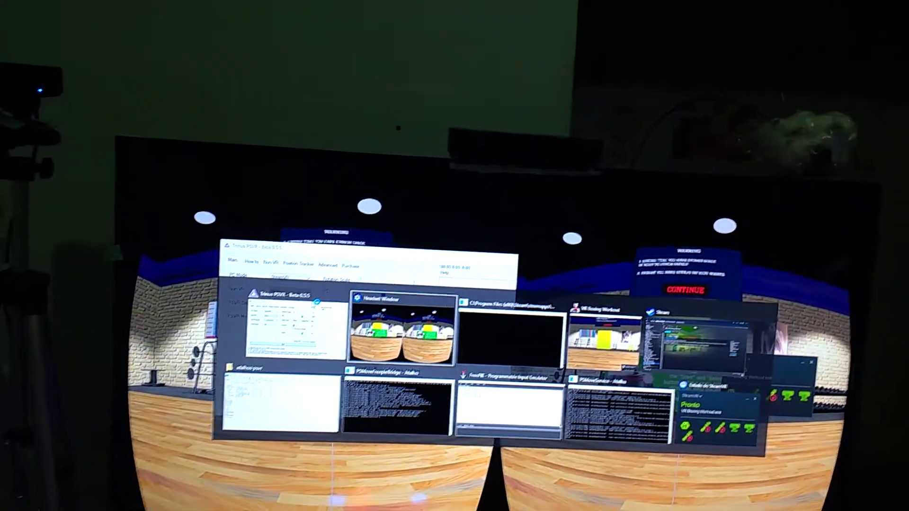